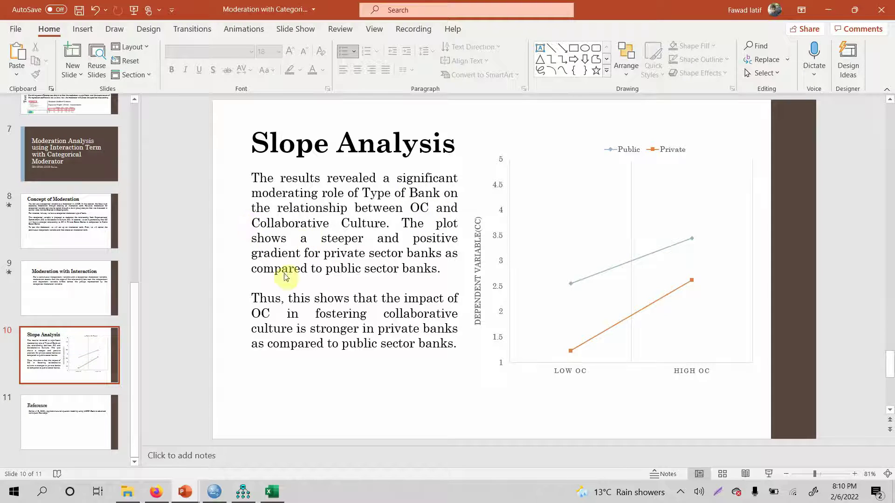
# - Bring the Thesis Data file in SPSS Statistics to the front from PowerPoint
pyautogui.click(215, 493)
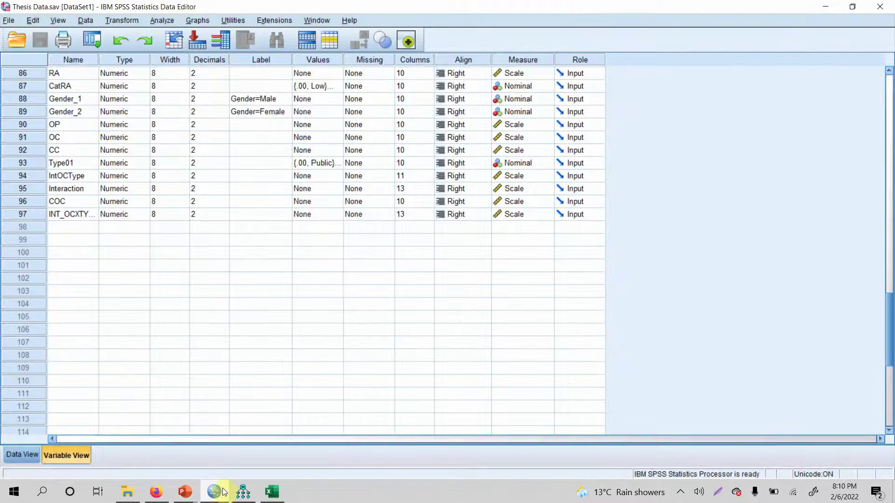
# - Review the COC, CC and OC rows and confirm Type01 is coded 0 = Public, 1 = Private
pyautogui.click(32, 202)
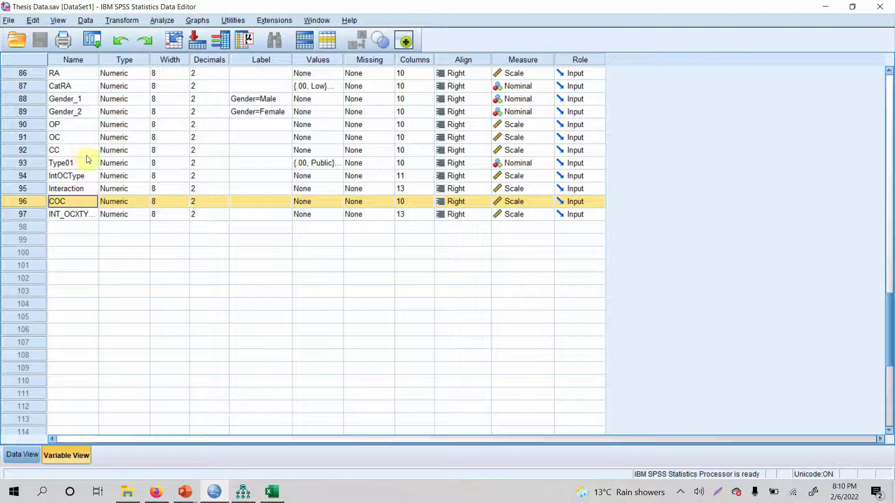
pyautogui.click(31, 150)
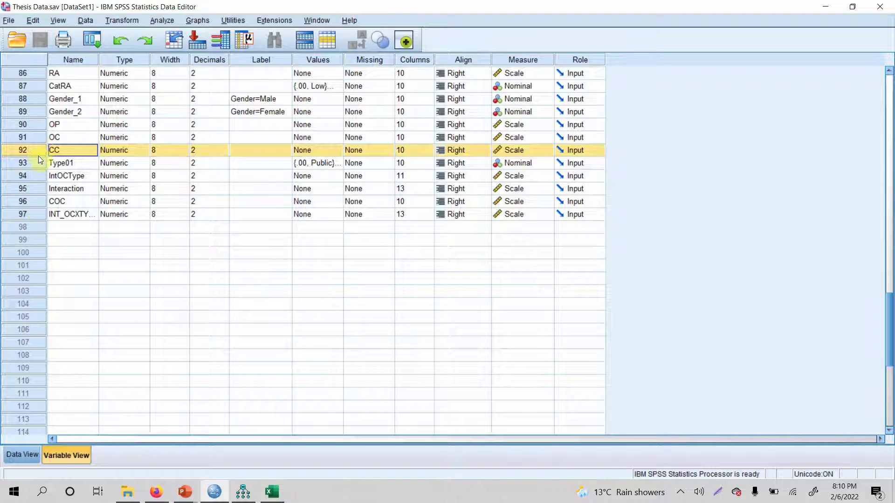
pyautogui.click(38, 138)
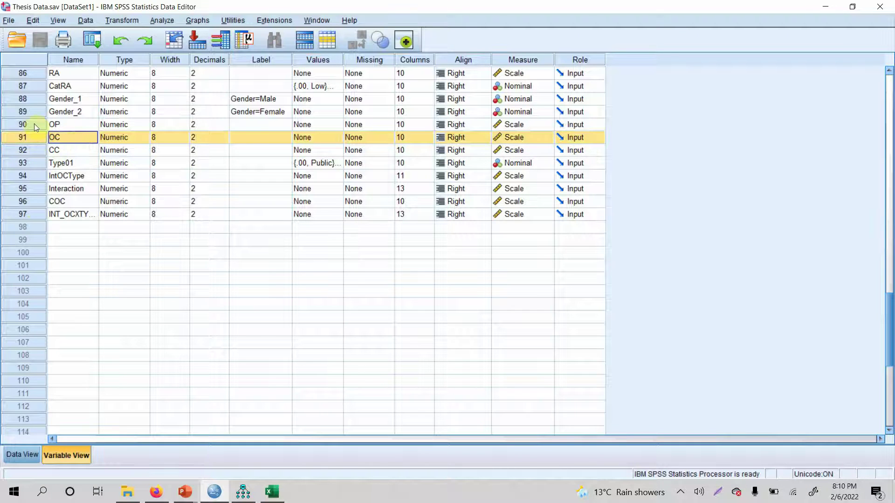
pyautogui.click(42, 201)
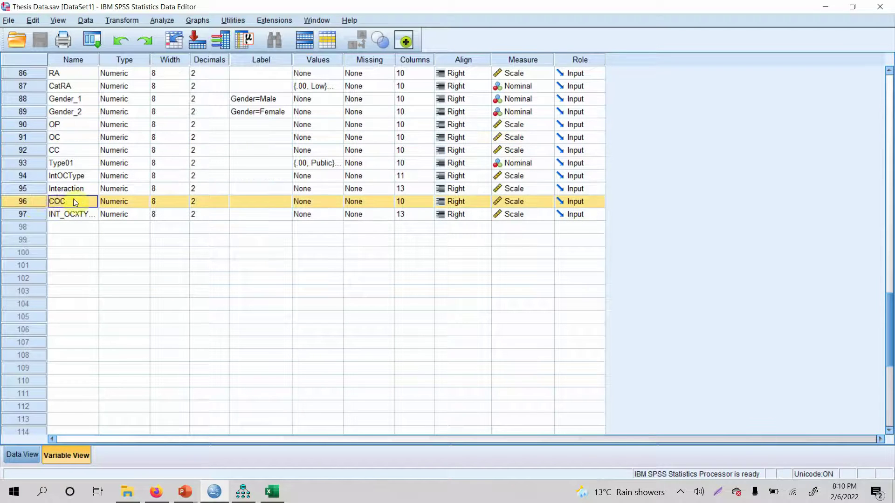
pyautogui.click(33, 164)
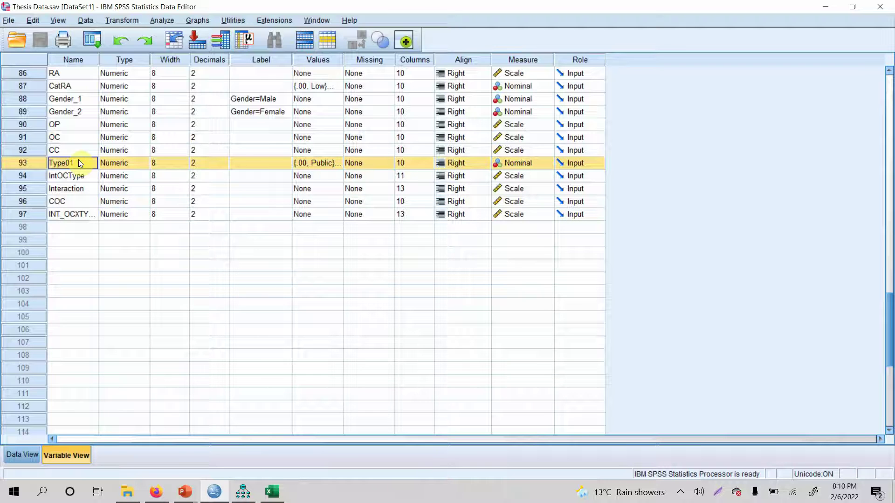
pyautogui.click(326, 163)
pyautogui.click(338, 163)
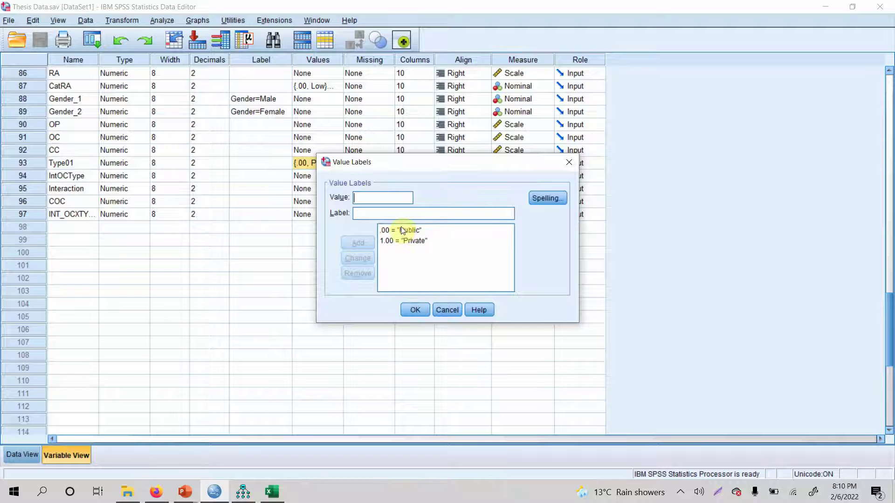
pyautogui.click(418, 310)
# - Inspect the interaction variable row, then move to the Amos moderation path diagram
pyautogui.click(25, 212)
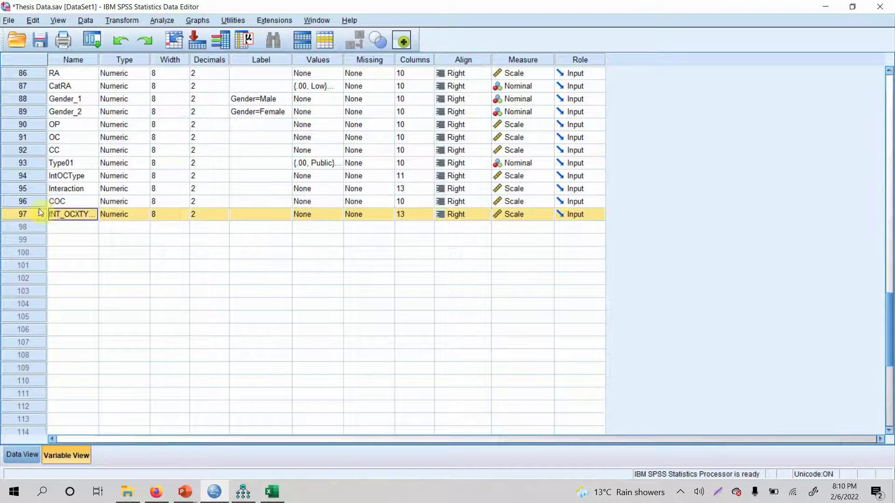
pyautogui.click(93, 202)
pyautogui.click(20, 216)
pyautogui.click(243, 492)
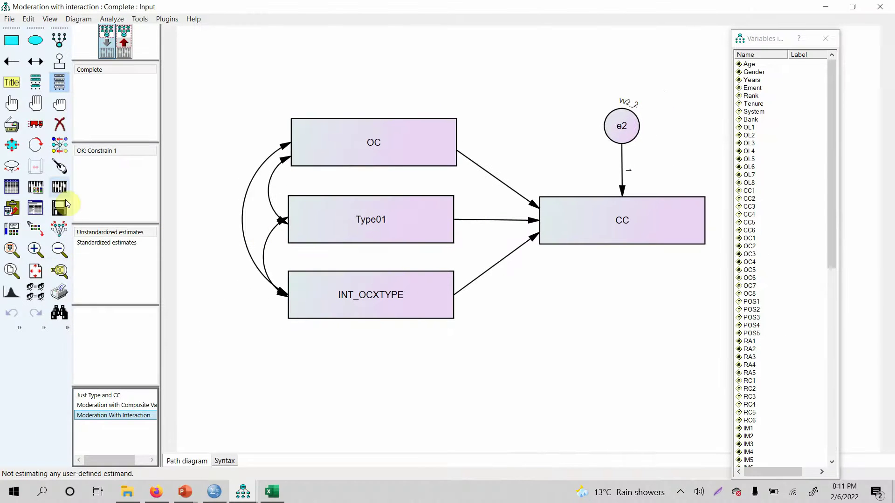
# - Estimate the OC, Type01 and INT_OCXTYPE model on CC and open its text output
pyautogui.click(63, 190)
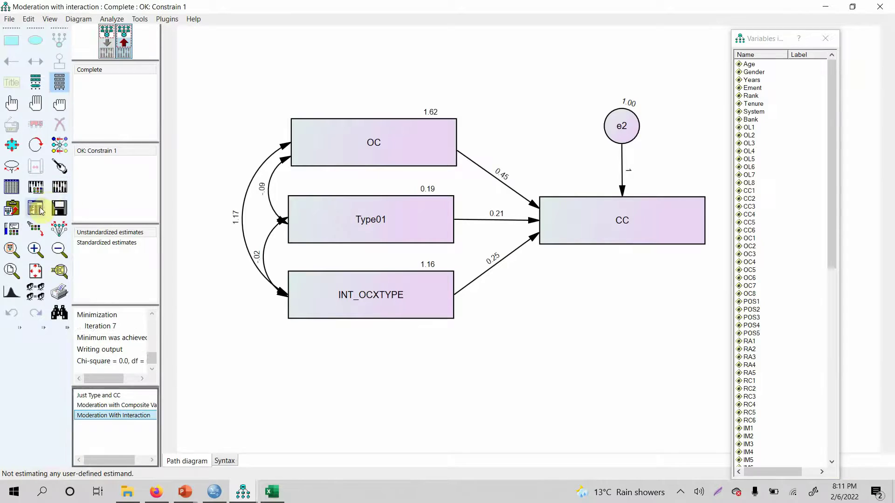
pyautogui.click(37, 208)
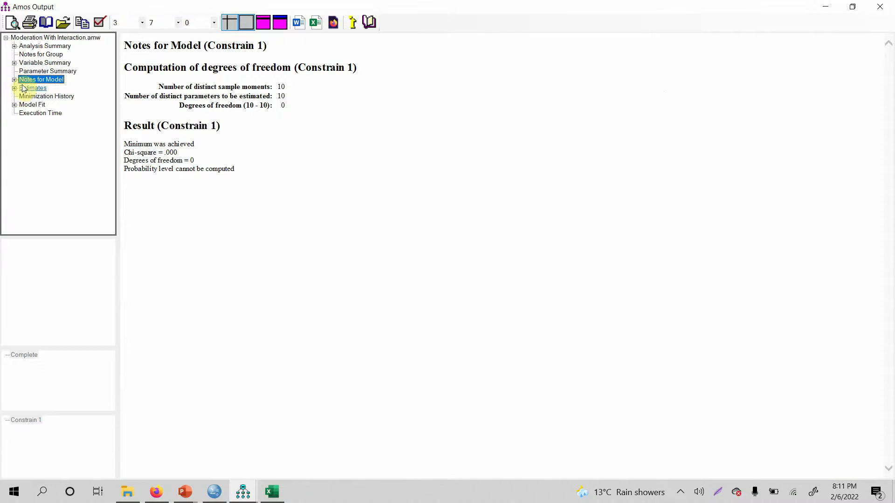
# - Show the Estimates section and highlight the INT_OCXTYPE row and the Type01 row (p = .090)
pyautogui.click(24, 88)
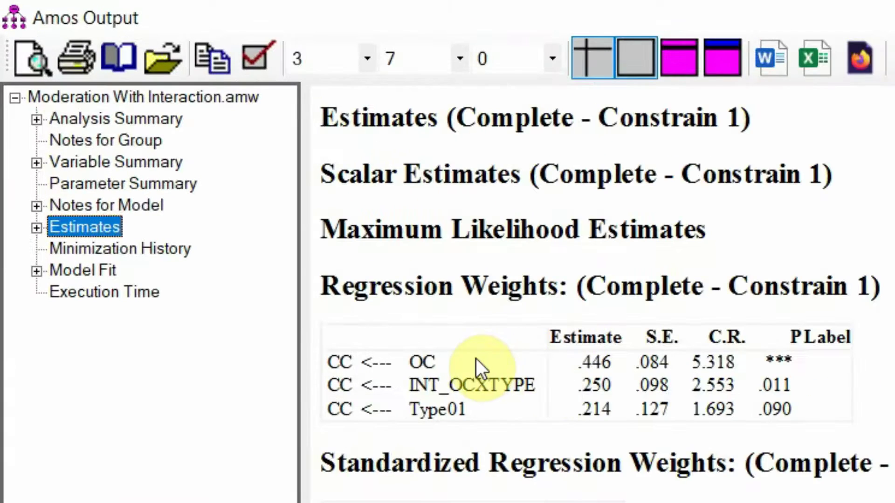
pyautogui.moveTo(798, 394); pyautogui.dragTo(324, 391)
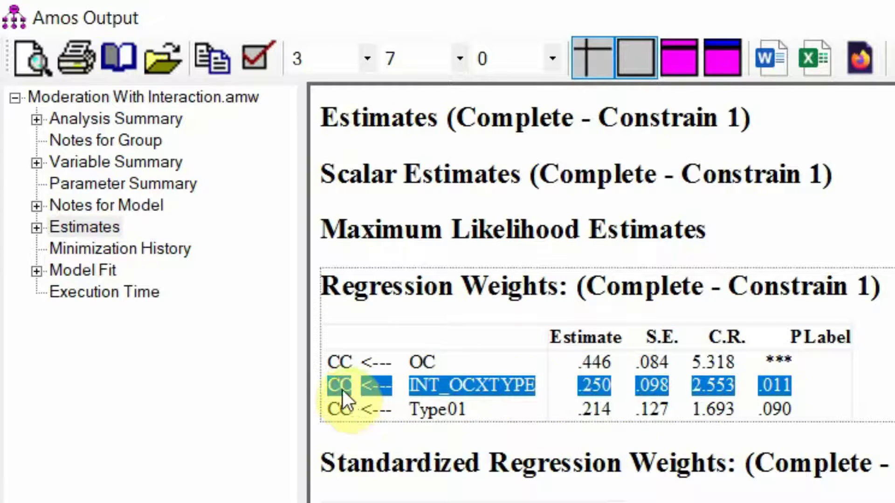
pyautogui.click(625, 428)
pyautogui.click(793, 413)
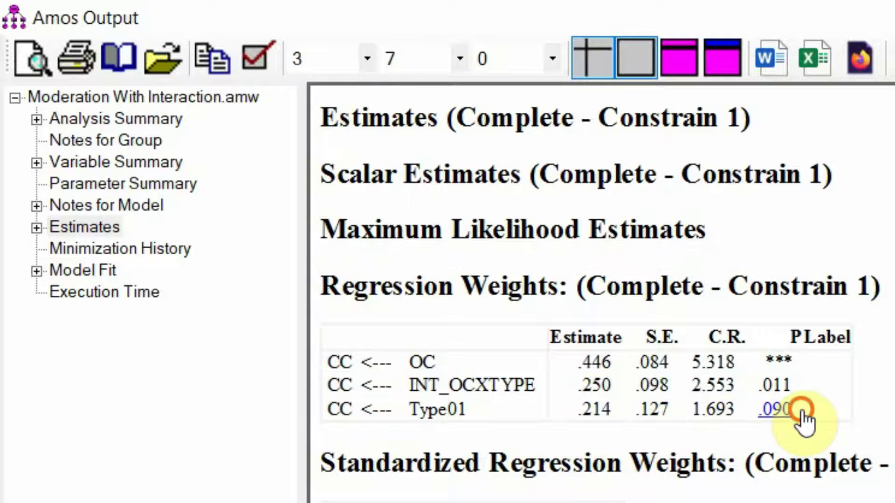
pyautogui.moveTo(744, 426); pyautogui.dragTo(418, 422)
pyautogui.moveTo(321, 461); pyautogui.dragTo(363, 445)
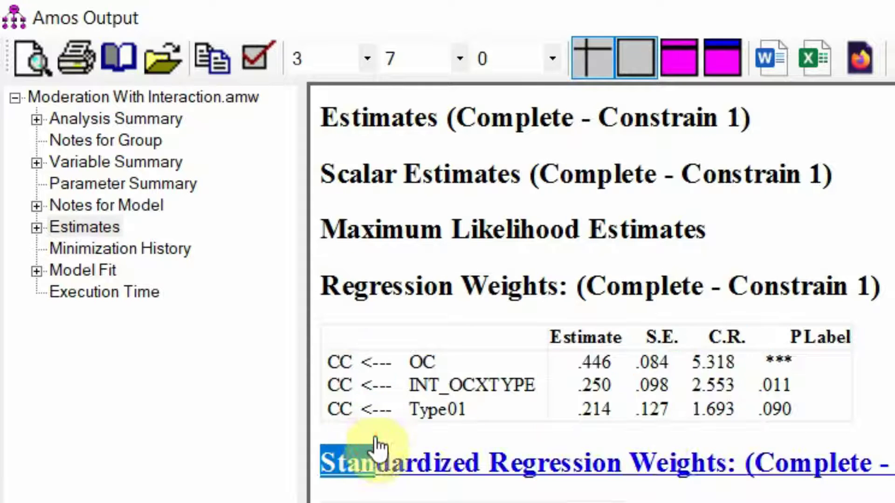
pyautogui.moveTo(341, 415); pyautogui.dragTo(328, 385)
# - Re-highlight the INT_OCXTYPE regression weight of .250, then go to the Excel moderator sheet
pyautogui.click(817, 387)
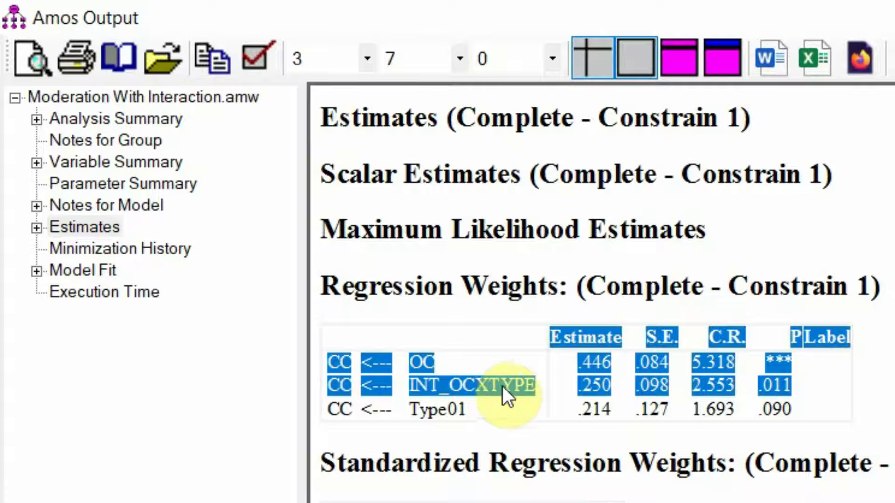
pyautogui.click(863, 389)
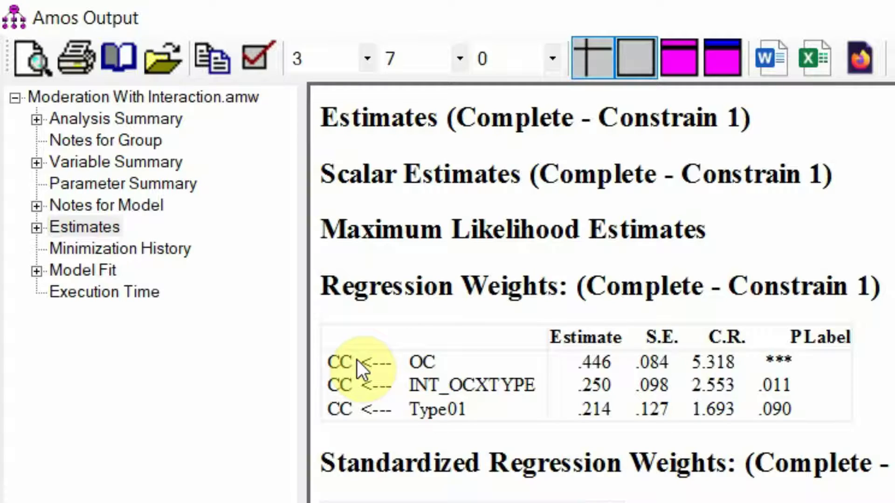
pyautogui.click(808, 379)
pyautogui.moveTo(807, 379); pyautogui.dragTo(339, 384)
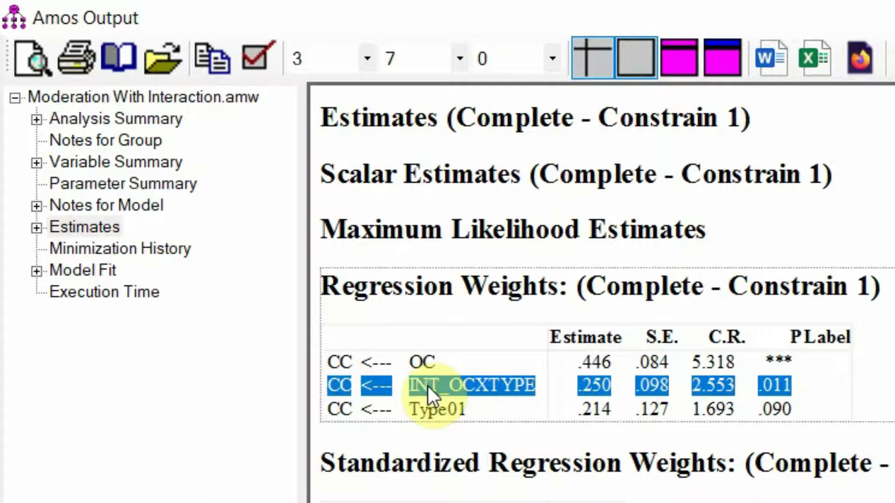
pyautogui.click(815, 385)
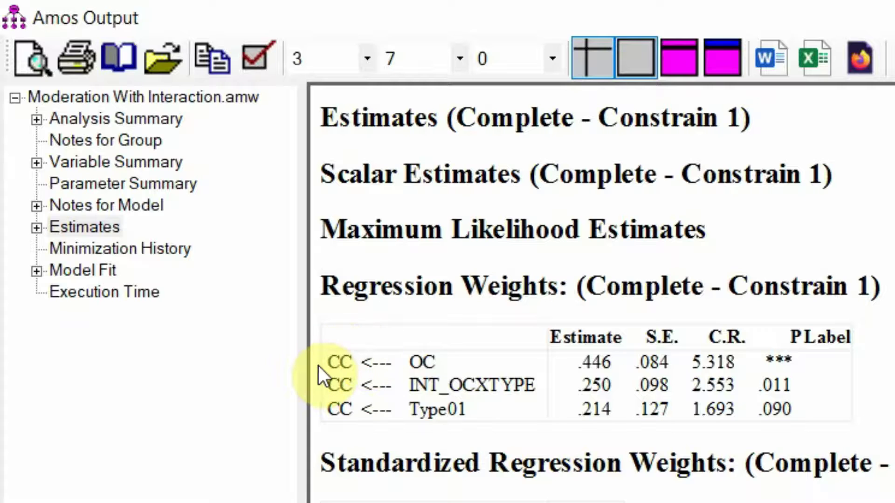
pyautogui.click(542, 381)
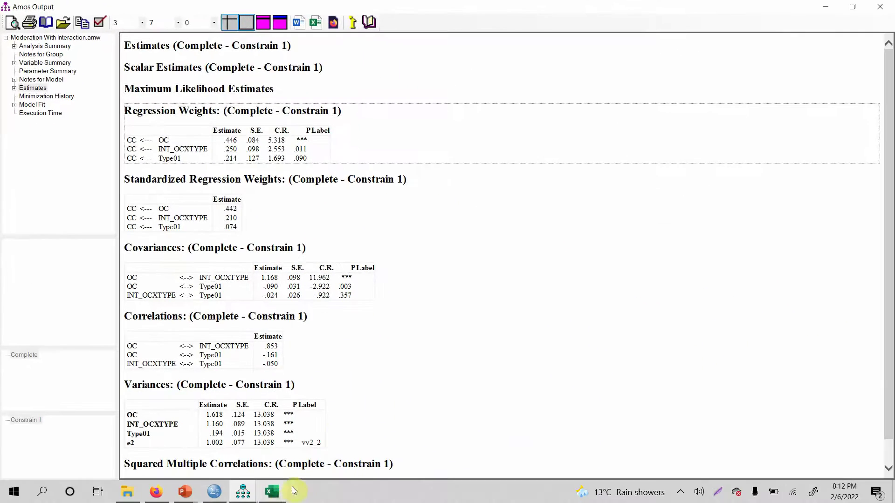
pyautogui.click(272, 492)
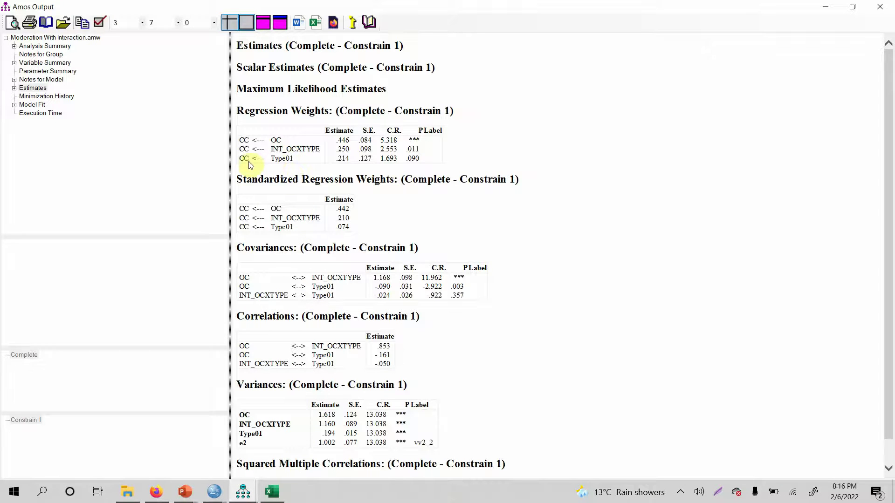
# - Return to the 2-way_with_binary_moderator Excel sheet, where the independent variable coefficient is 0.446
pyautogui.click(272, 492)
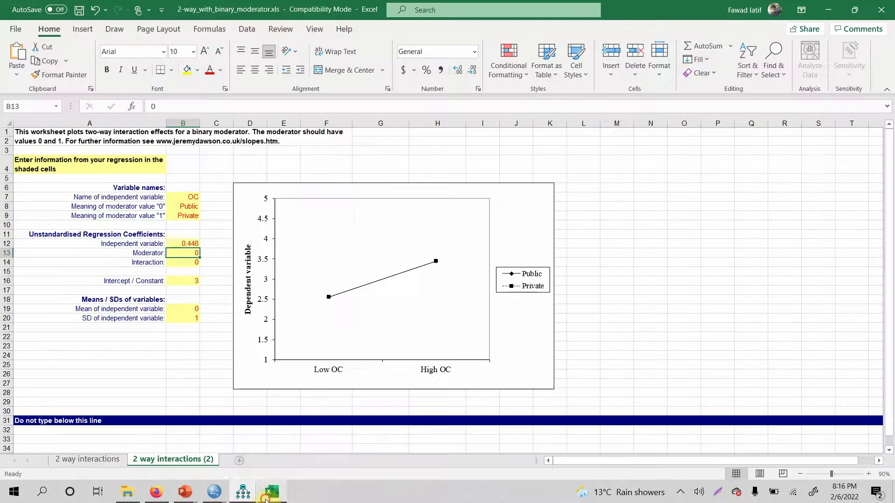
# - Enter the moderator coefficient 0.214 in B13 and recheck the interaction weight in Amos Output
pyautogui.write('0')
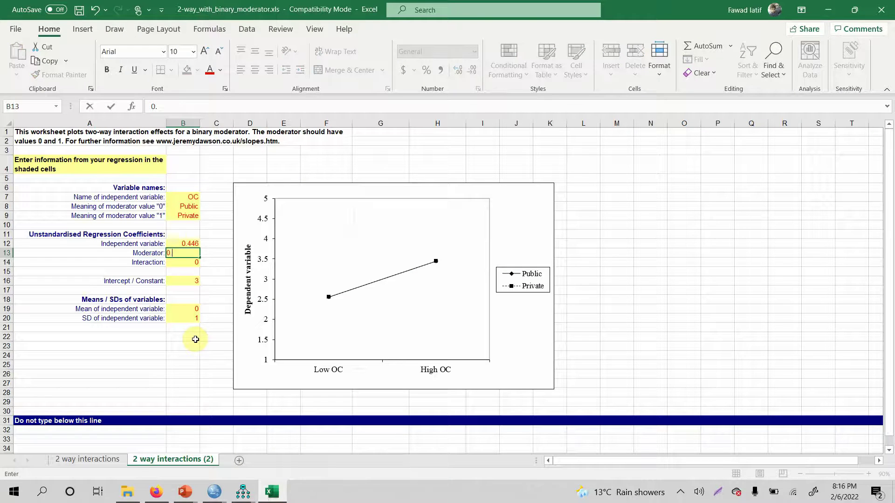
pyautogui.press('Return')
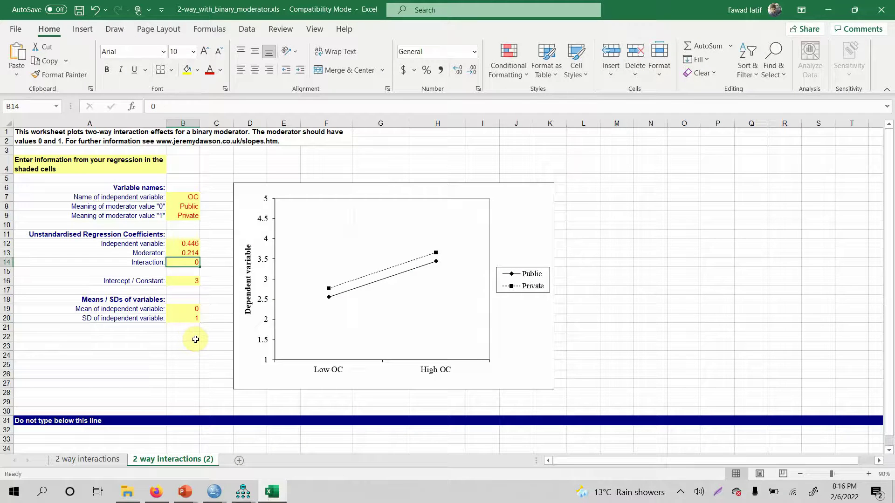
pyautogui.click(243, 491)
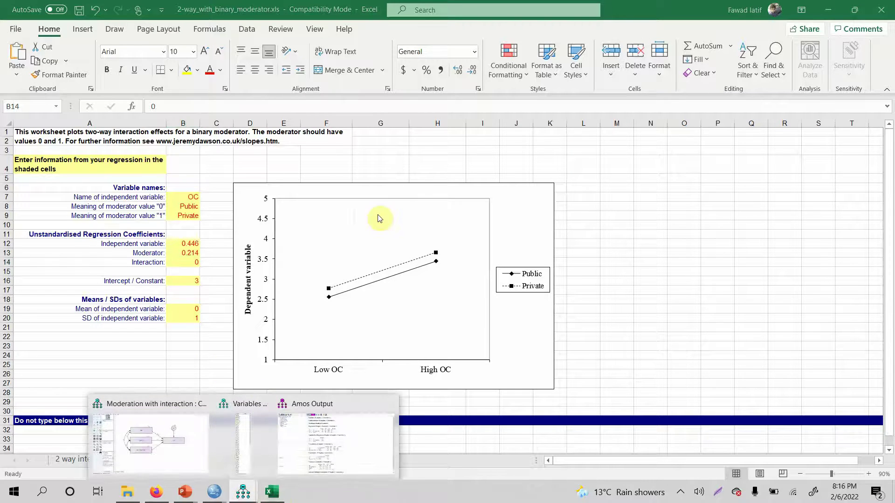
pyautogui.click(351, 443)
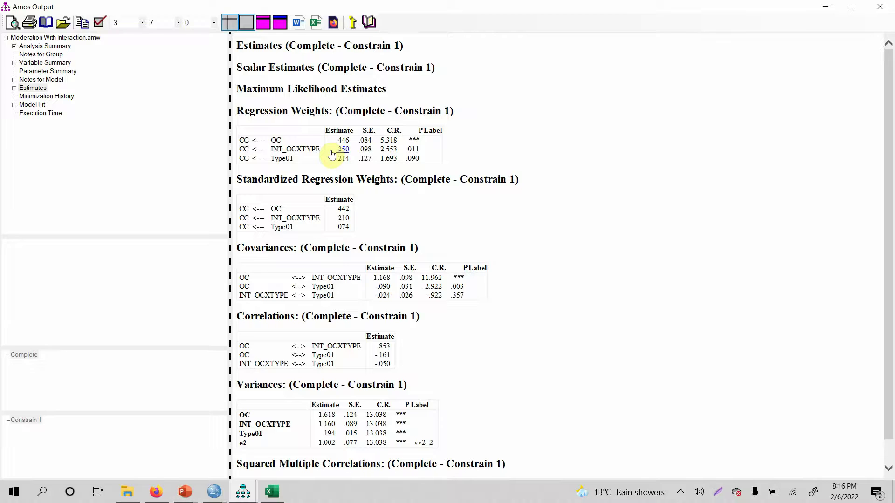
pyautogui.click(273, 497)
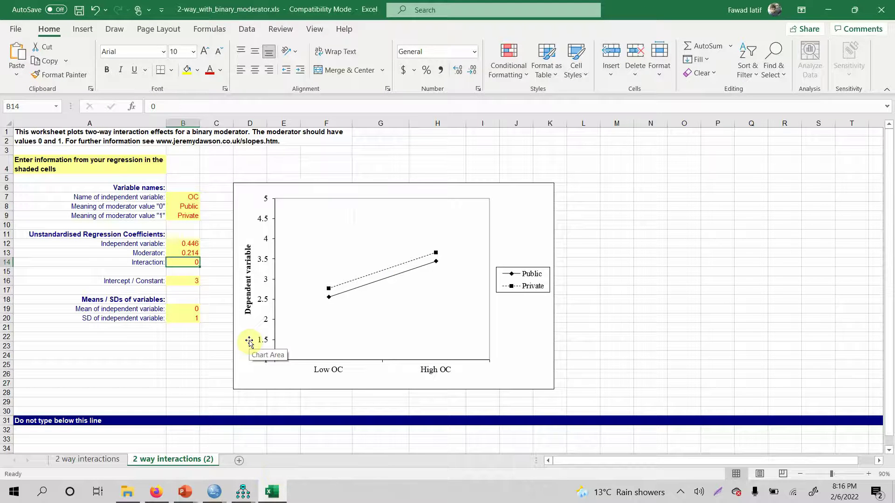
# - Enter the interaction coefficient 0.250 in B14 and return to the Slope Analysis slide
pyautogui.write('0.25')
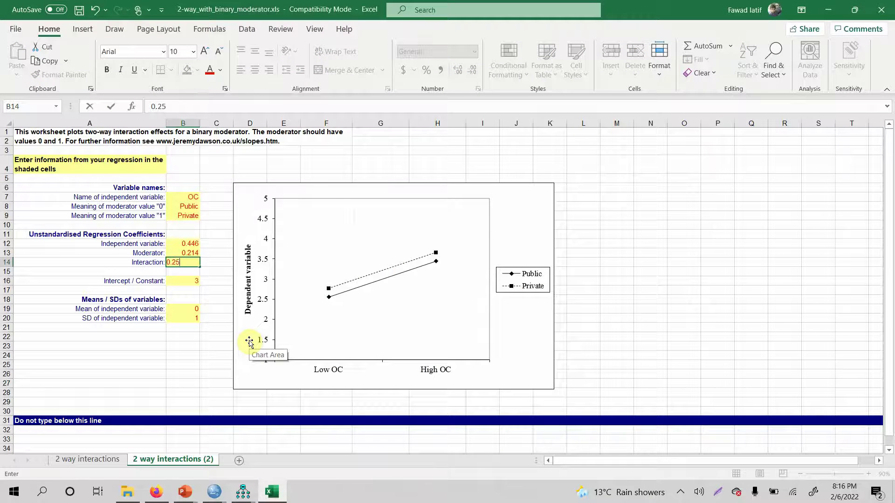
pyautogui.write('0')
pyautogui.press('Return')
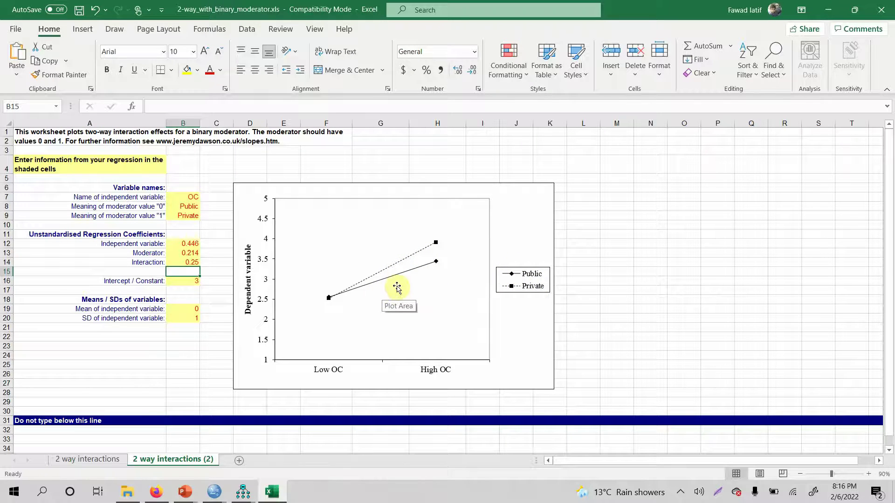
pyautogui.click(187, 497)
pyautogui.click(243, 443)
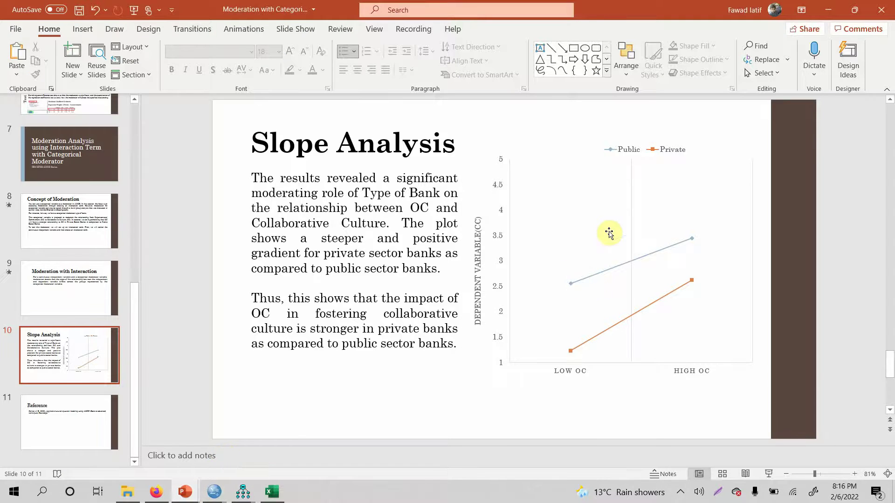